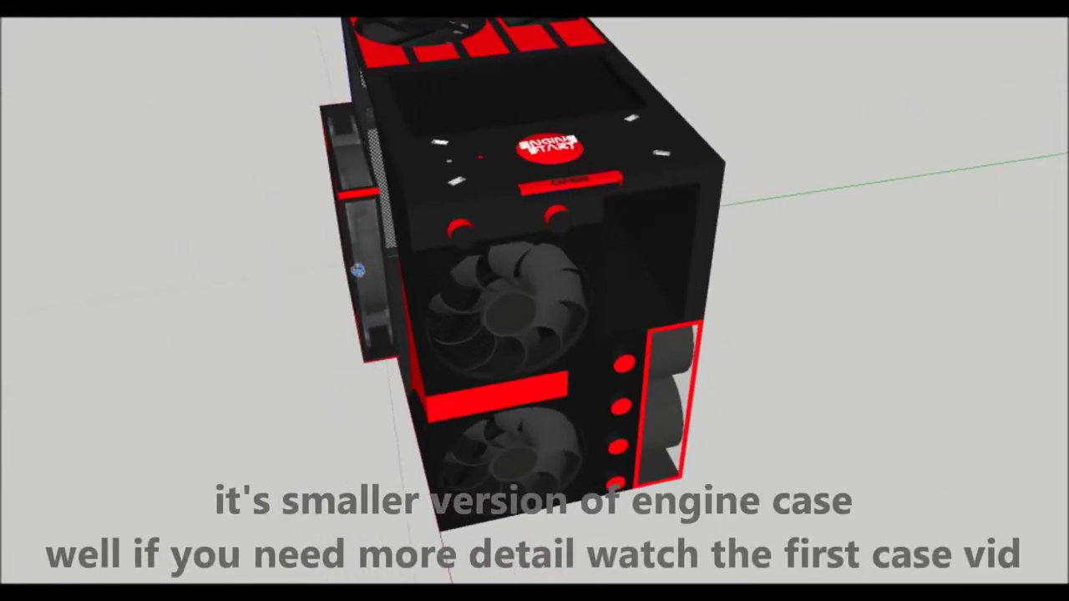
Orbit and zoom to face the front fans and red panel, then circle the side fan panel.
{"action": "middle_click_drag", "start_coordinate": [430, 311], "coordinate": [357, 78]}
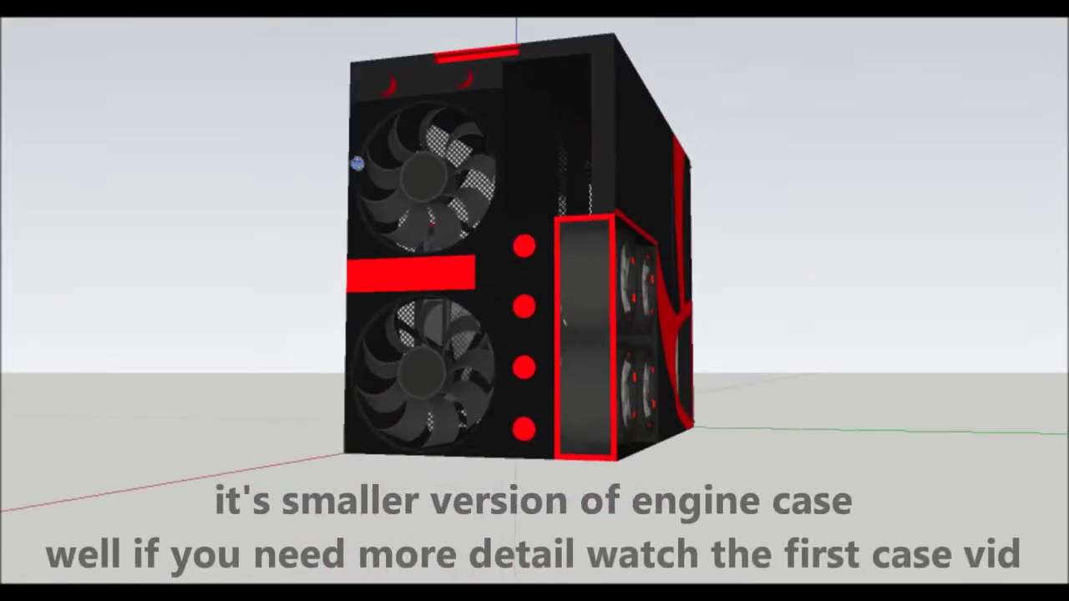
{"action": "mouse_move", "coordinate": [356, 78]}
{"action": "middle_mouse_down"}
{"action": "mouse_move", "coordinate": [480, 240]}
{"action": "mouse_move", "coordinate": [530, 82]}
{"action": "mouse_move", "coordinate": [509, 109]}
{"action": "mouse_move", "coordinate": [876, 115]}
{"action": "mouse_move", "coordinate": [888, 147]}
{"action": "middle_mouse_up"}
{"action": "scroll", "coordinate": [480, 239], "scroll_direction": "up", "scroll_amount": 3}
{"action": "scroll", "coordinate": [728, 148], "scroll_direction": "up", "scroll_amount": 3}
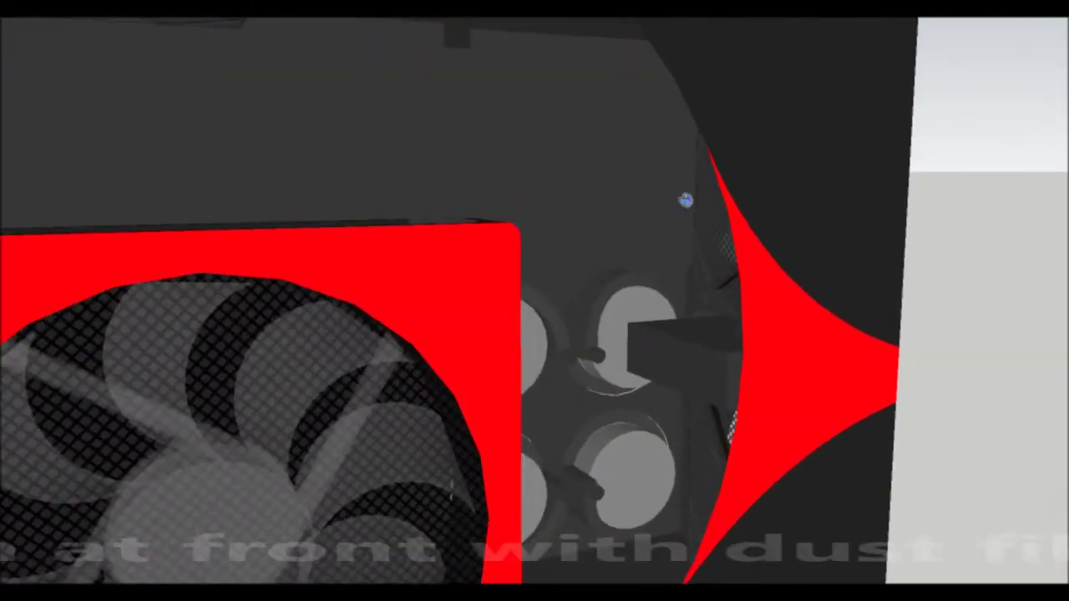
{"action": "scroll", "coordinate": [699, 231], "scroll_direction": "up", "scroll_amount": 3}
{"action": "scroll", "coordinate": [884, 265], "scroll_direction": "up", "scroll_amount": 2}
{"action": "mouse_move", "coordinate": [886, 266]}
{"action": "middle_mouse_down"}
{"action": "mouse_move", "coordinate": [547, 172]}
{"action": "mouse_move", "coordinate": [705, 160]}
{"action": "middle_mouse_up"}
{"action": "scroll", "coordinate": [705, 160], "scroll_direction": "down", "scroll_amount": 2}
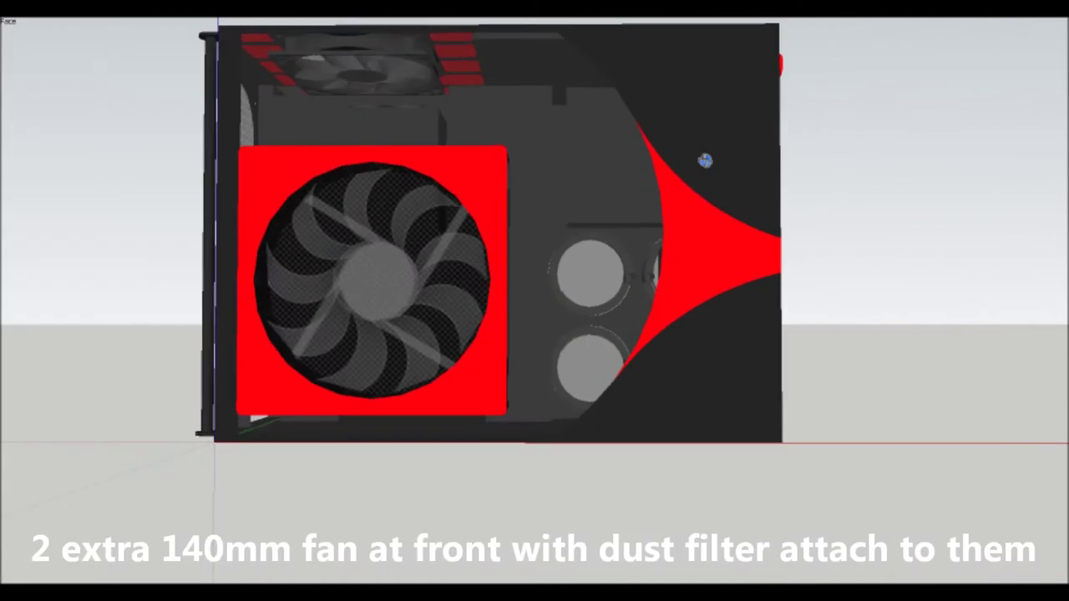
{"action": "scroll", "coordinate": [230, 293], "scroll_direction": "up", "scroll_amount": 3}
{"action": "scroll", "coordinate": [225, 291], "scroll_direction": "up", "scroll_amount": 2}
{"action": "scroll", "coordinate": [282, 213], "scroll_direction": "down", "scroll_amount": 1}
{"action": "mouse_move", "coordinate": [281, 213]}
{"action": "middle_mouse_down"}
{"action": "mouse_move", "coordinate": [389, 210]}
{"action": "mouse_move", "coordinate": [242, 236]}
{"action": "mouse_move", "coordinate": [626, 195]}
{"action": "mouse_move", "coordinate": [814, 269]}
{"action": "mouse_move", "coordinate": [975, 254]}
{"action": "mouse_move", "coordinate": [788, 489]}
{"action": "mouse_move", "coordinate": [754, 482]}
{"action": "mouse_move", "coordinate": [752, 465]}
{"action": "mouse_move", "coordinate": [737, 513]}
{"action": "mouse_move", "coordinate": [750, 554]}
{"action": "mouse_move", "coordinate": [535, 435]}
{"action": "mouse_move", "coordinate": [507, 444]}
{"action": "mouse_move", "coordinate": [499, 488]}
{"action": "mouse_move", "coordinate": [621, 430]}
{"action": "middle_mouse_up"}
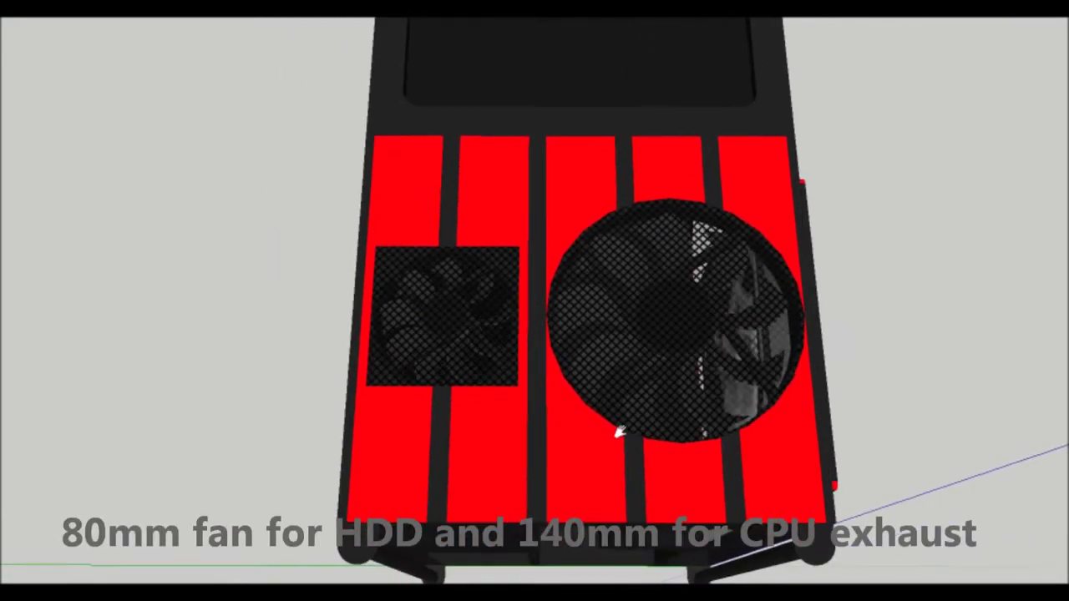
From a low side view, open the red and black side panel group for editing.
{"action": "scroll", "coordinate": [435, 333], "scroll_direction": "up", "scroll_amount": 3}
{"action": "scroll", "coordinate": [435, 332], "scroll_direction": "down", "scroll_amount": 3}
{"action": "mouse_move", "coordinate": [436, 333]}
{"action": "middle_mouse_down"}
{"action": "mouse_move", "coordinate": [583, 283]}
{"action": "mouse_move", "coordinate": [751, 124]}
{"action": "mouse_move", "coordinate": [751, 67]}
{"action": "mouse_move", "coordinate": [146, 97]}
{"action": "middle_mouse_up"}
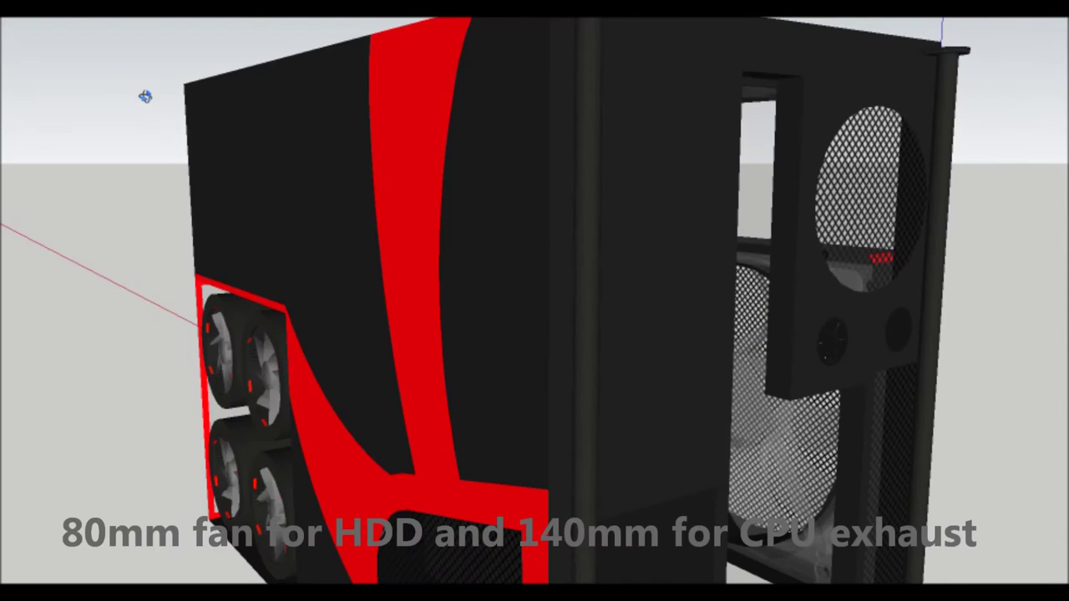
{"action": "double_click", "coordinate": [381, 224]}
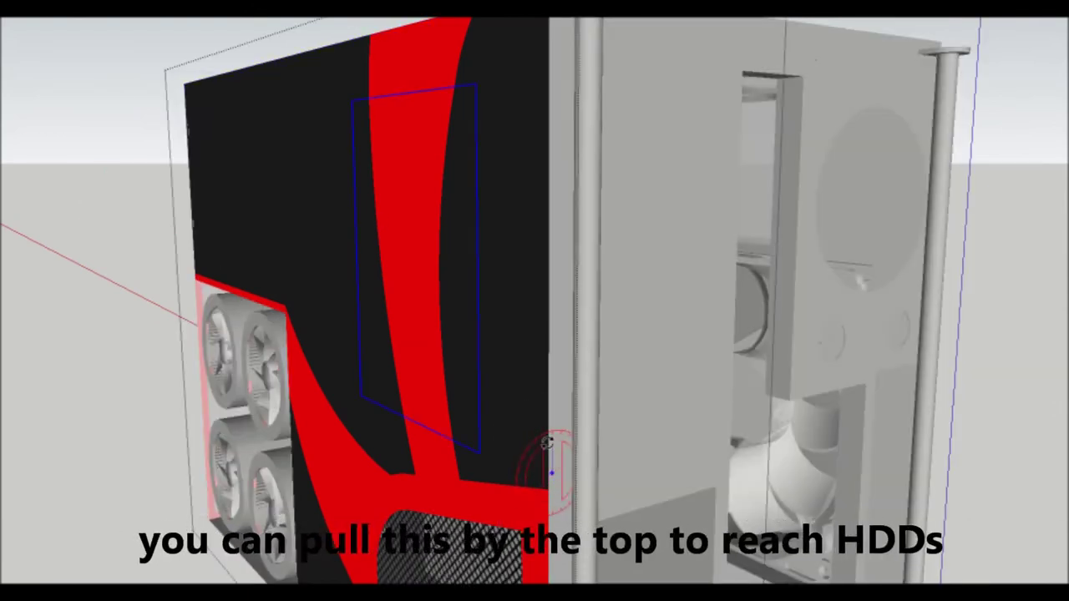
Tilt the side panel open about its bottom edge and look into the hard-drive bays.
{"action": "left_click", "coordinate": [550, 428]}
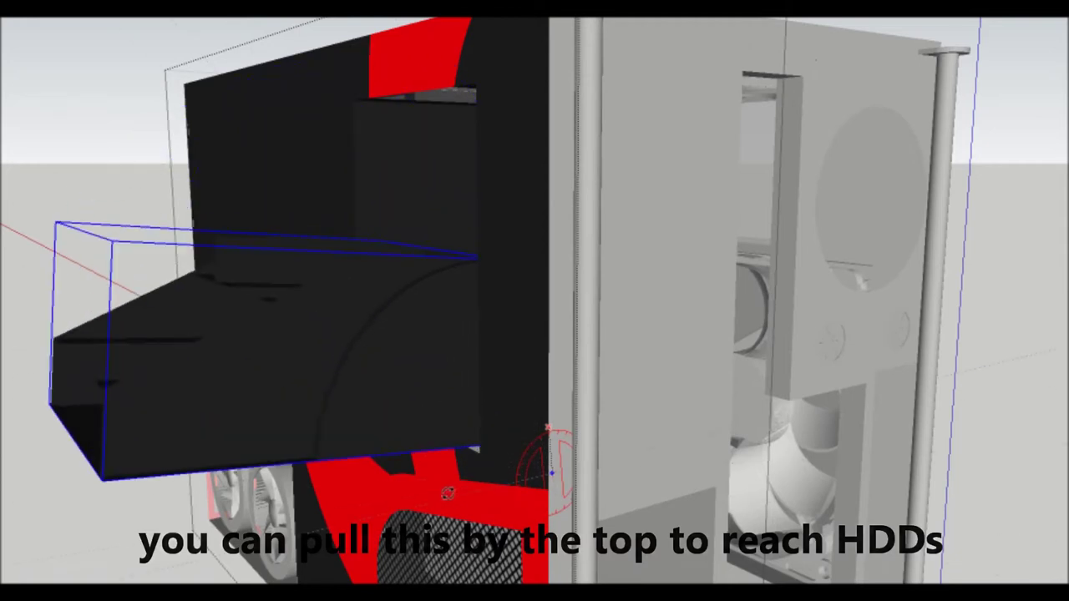
{"action": "mouse_move", "coordinate": [279, 312]}
{"action": "middle_mouse_down"}
{"action": "mouse_move", "coordinate": [269, 156]}
{"action": "mouse_move", "coordinate": [329, 142]}
{"action": "mouse_move", "coordinate": [258, 148]}
{"action": "mouse_move", "coordinate": [277, 133]}
{"action": "mouse_move", "coordinate": [280, 151]}
{"action": "mouse_move", "coordinate": [234, 119]}
{"action": "mouse_move", "coordinate": [222, 66]}
{"action": "mouse_move", "coordinate": [233, 53]}
{"action": "mouse_move", "coordinate": [249, 53]}
{"action": "mouse_move", "coordinate": [281, 114]}
{"action": "mouse_move", "coordinate": [219, 158]}
{"action": "mouse_move", "coordinate": [201, 195]}
{"action": "mouse_move", "coordinate": [244, 173]}
{"action": "middle_mouse_up"}
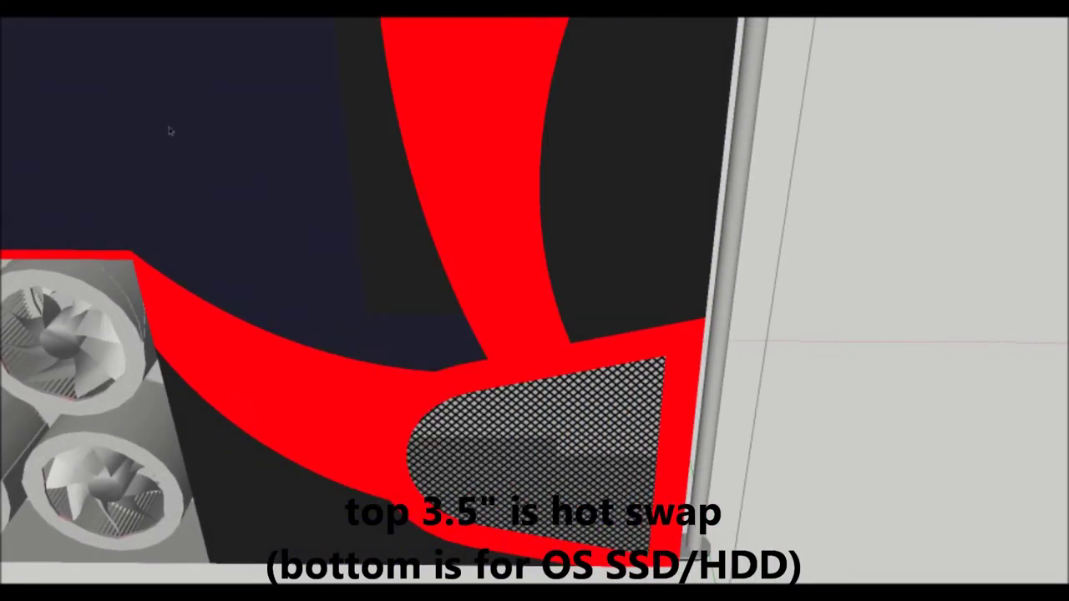
From a top-down angled view, swing the front bay door outward on its hinge to reveal its mesh.
{"action": "scroll", "coordinate": [169, 131], "scroll_direction": "down", "scroll_amount": 5}
{"action": "middle_click_drag", "start_coordinate": [456, 239], "coordinate": [743, 347]}
{"action": "middle_click_drag", "start_coordinate": [463, 286], "coordinate": [104, 393]}
{"action": "scroll", "coordinate": [517, 294], "scroll_direction": "up", "scroll_amount": 2}
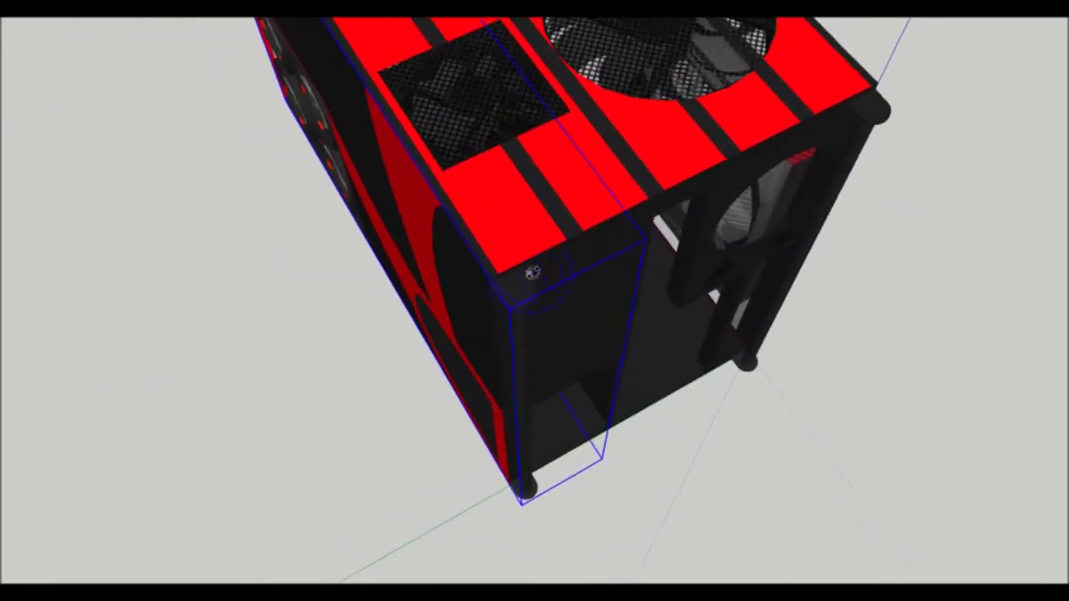
{"action": "scroll", "coordinate": [517, 295], "scroll_direction": "up", "scroll_amount": 2}
{"action": "left_click_drag", "start_coordinate": [524, 287], "coordinate": [391, 260]}
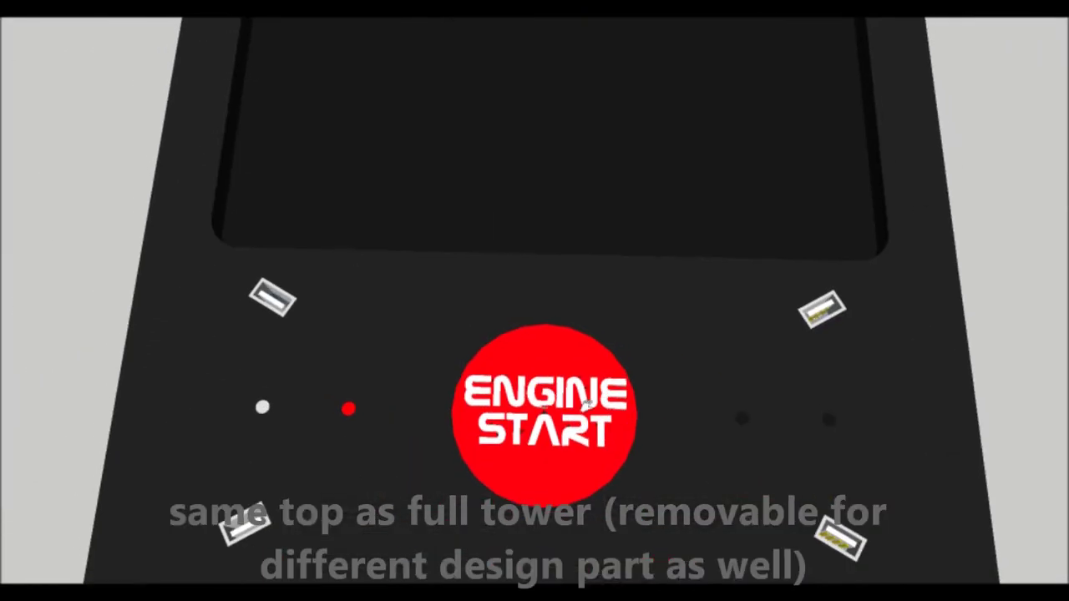
Pan away from the ENGINE START top panel to show the case with panels moved out.
{"action": "mouse_move", "coordinate": [561, 226]}
{"action": "middle_mouse_down", "text": "shift"}
{"action": "mouse_move", "coordinate": [547, 467]}
{"action": "mouse_move", "coordinate": [431, 246]}
{"action": "mouse_move", "coordinate": [265, 192]}
{"action": "mouse_move", "coordinate": [504, 125]}
{"action": "mouse_move", "coordinate": [579, 198]}
{"action": "middle_mouse_up", "text": "shift"}
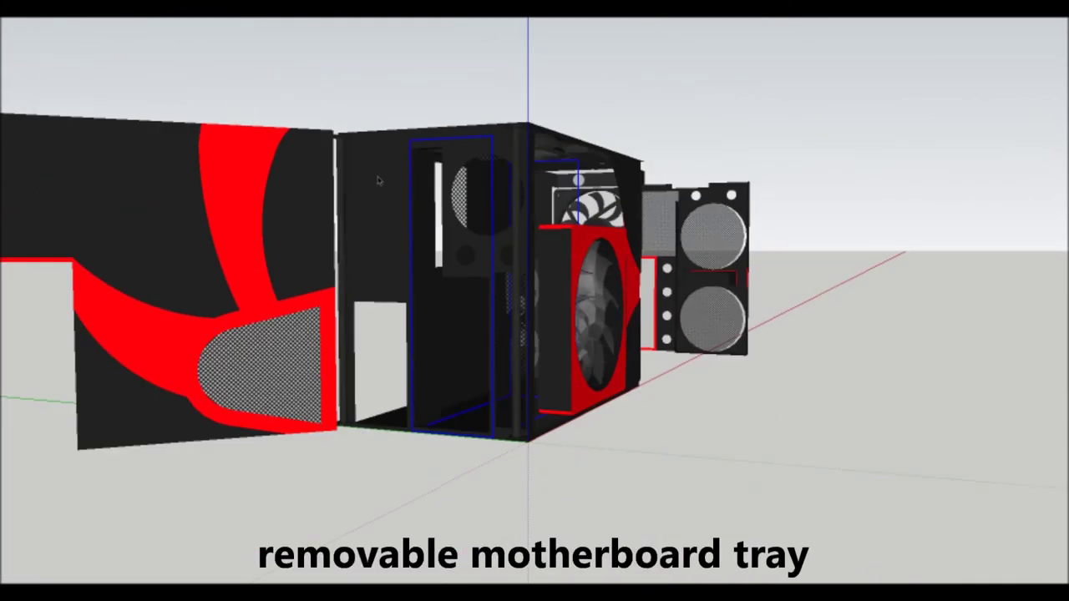
Slide the motherboard tray out along the red axis beside the case, then view it from above.
{"action": "mouse_move", "coordinate": [492, 171]}
{"action": "left_mouse_down"}
{"action": "mouse_move", "coordinate": [428, 190]}
{"action": "mouse_move", "coordinate": [379, 140]}
{"action": "left_mouse_up"}
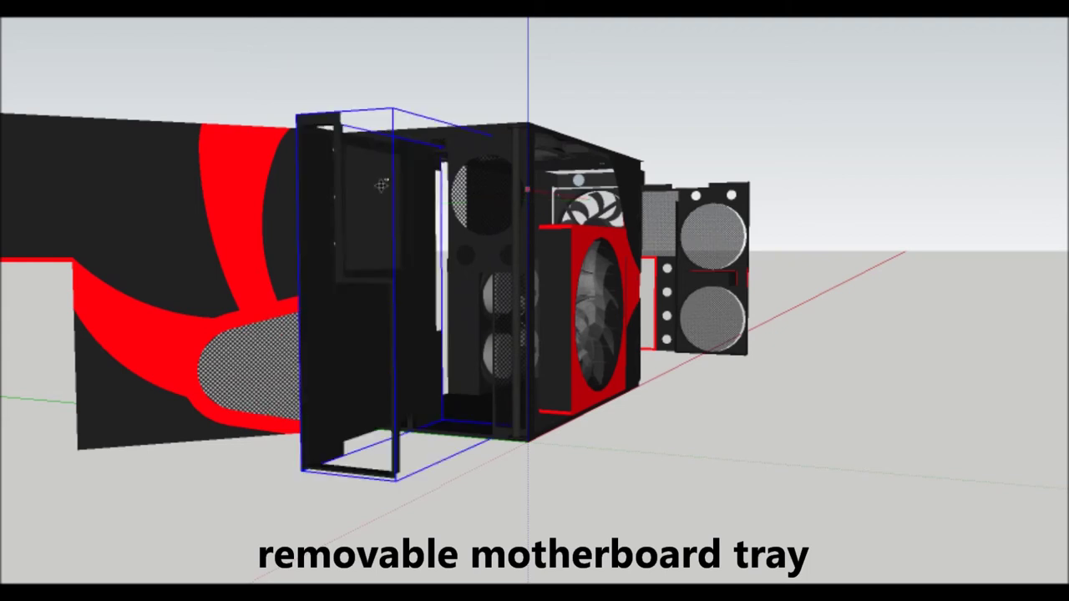
{"action": "left_click_drag", "start_coordinate": [485, 163], "coordinate": [479, 71]}
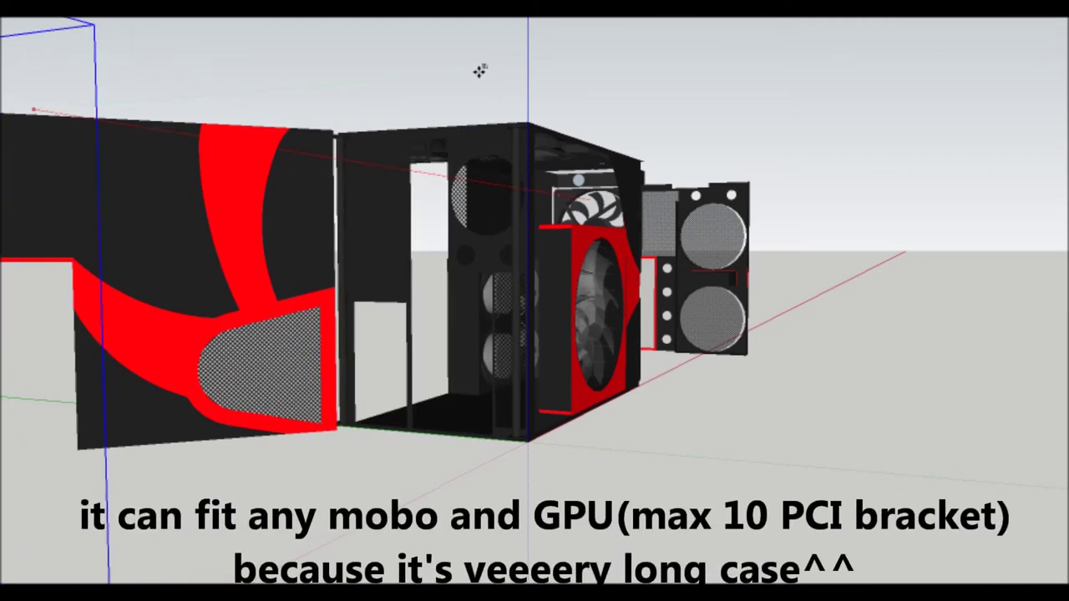
{"action": "left_click_drag", "start_coordinate": [541, 90], "coordinate": [907, 125]}
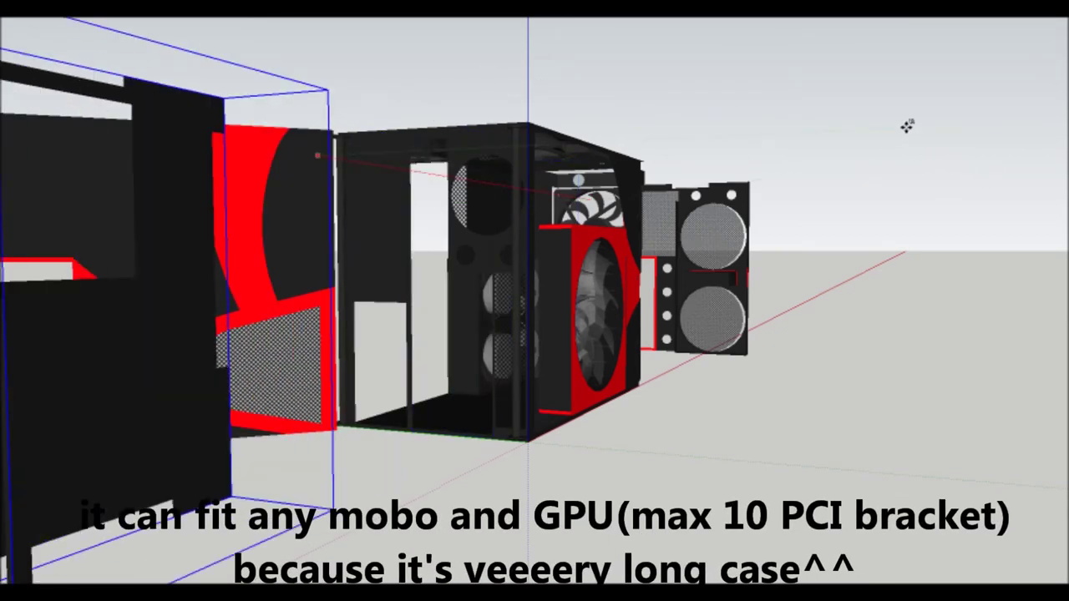
{"action": "middle_click_drag", "start_coordinate": [334, 289], "coordinate": [184, 290]}
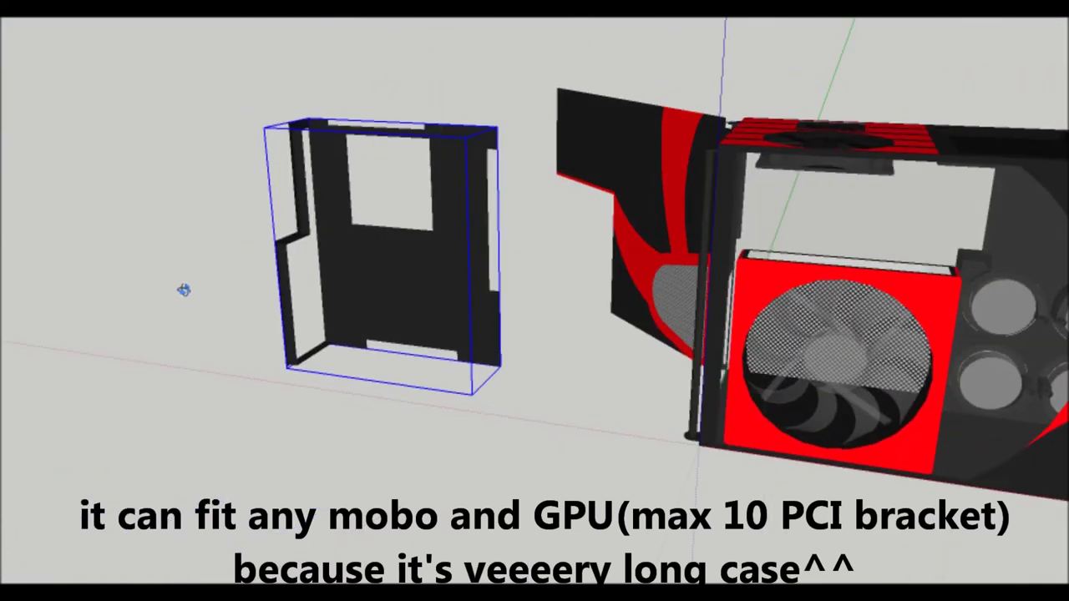
{"action": "left_click", "coordinate": [721, 265]}
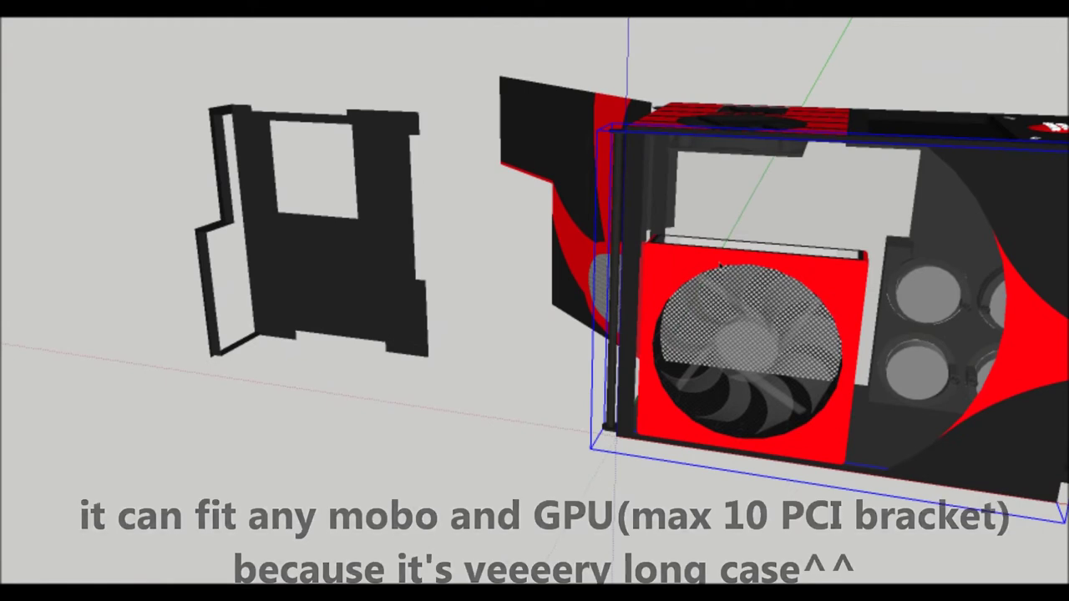
{"action": "middle_click_drag", "start_coordinate": [721, 266], "coordinate": [401, 426]}
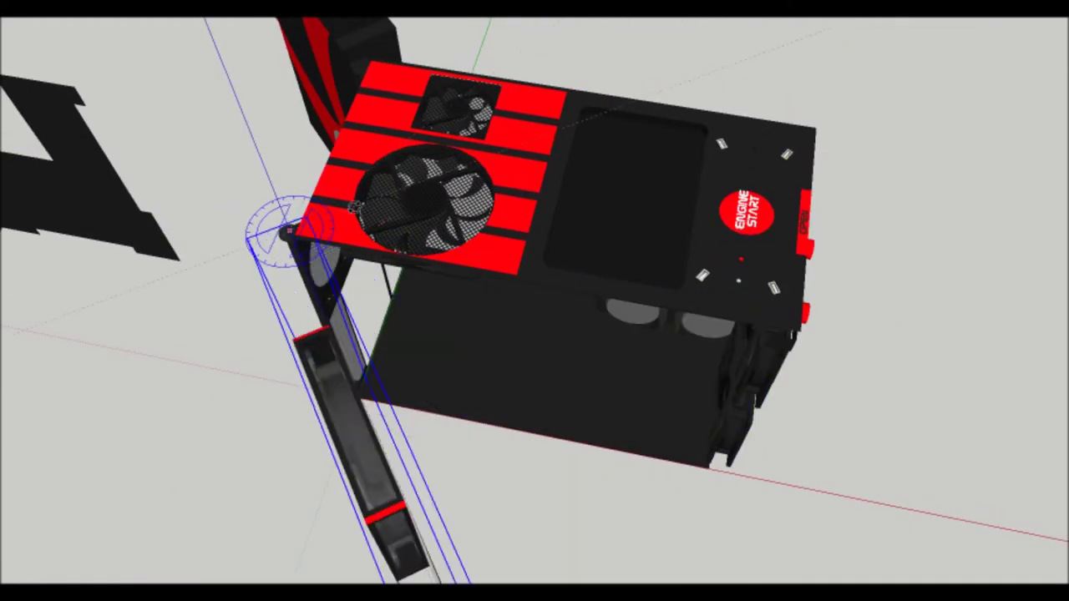
Rotate the large-fan side panel wide open around its hinge.
{"action": "left_click", "coordinate": [219, 242]}
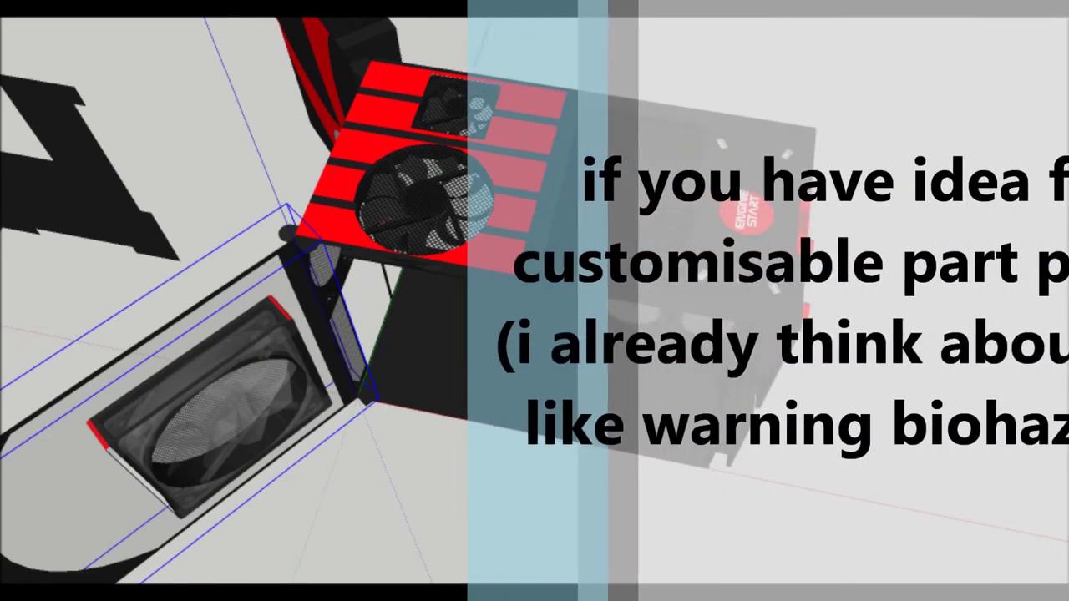